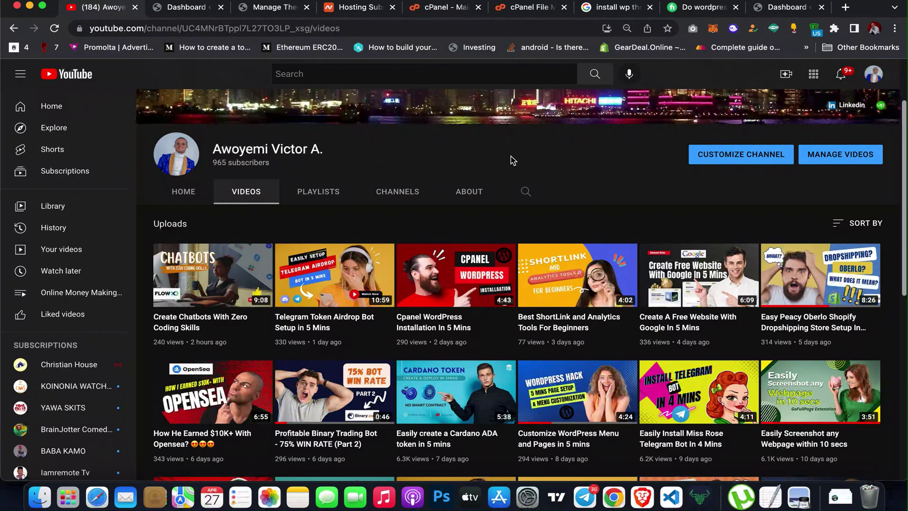
- From the WordPress dashboard tab, go to Appearance > Themes to list the installed themes
click(188, 10)
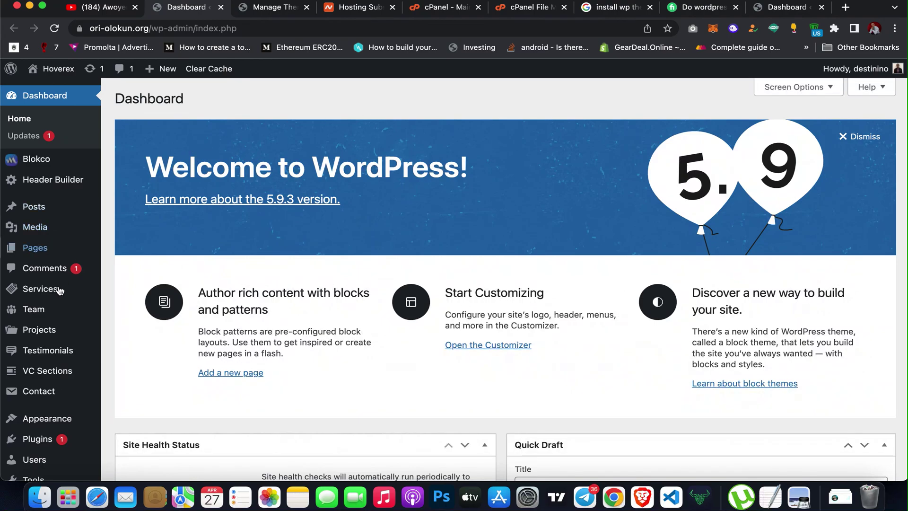
mouse_move(47, 418)
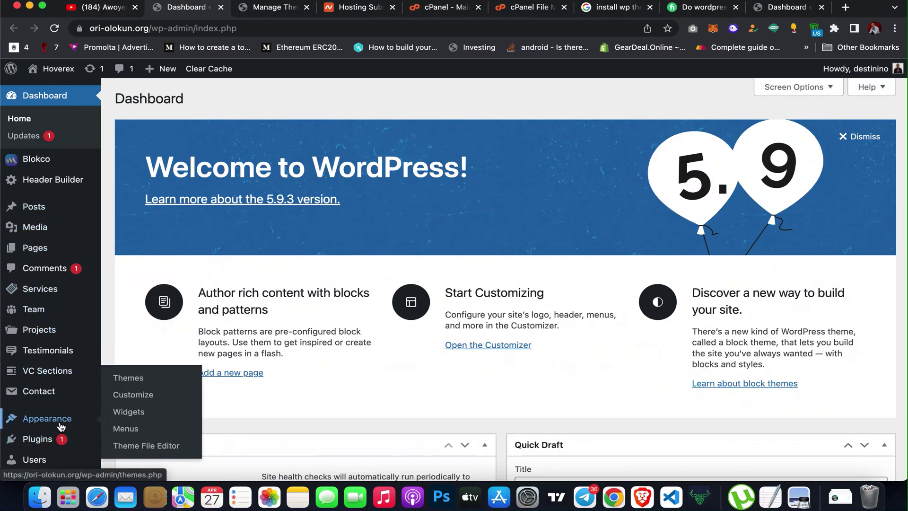
click(127, 377)
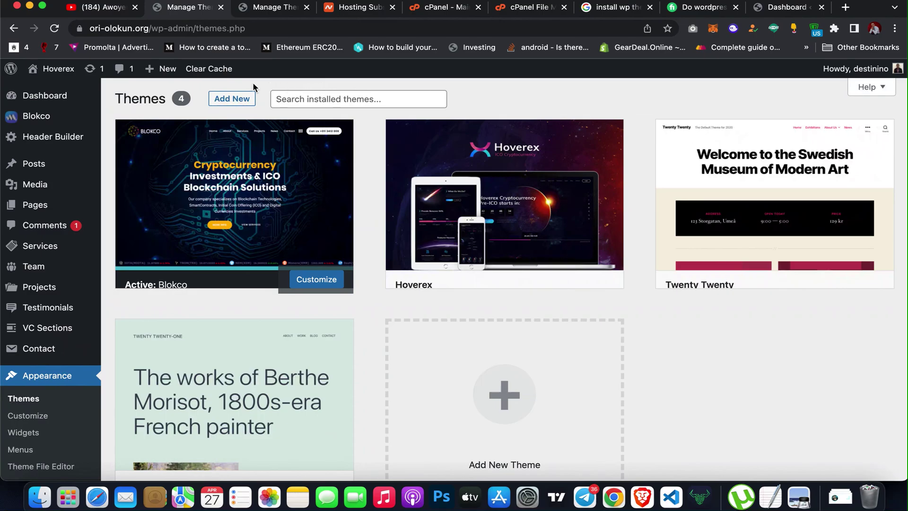
- Upload the themeforest theme zip from Downloads through Add New > Upload Theme and install it
click(225, 103)
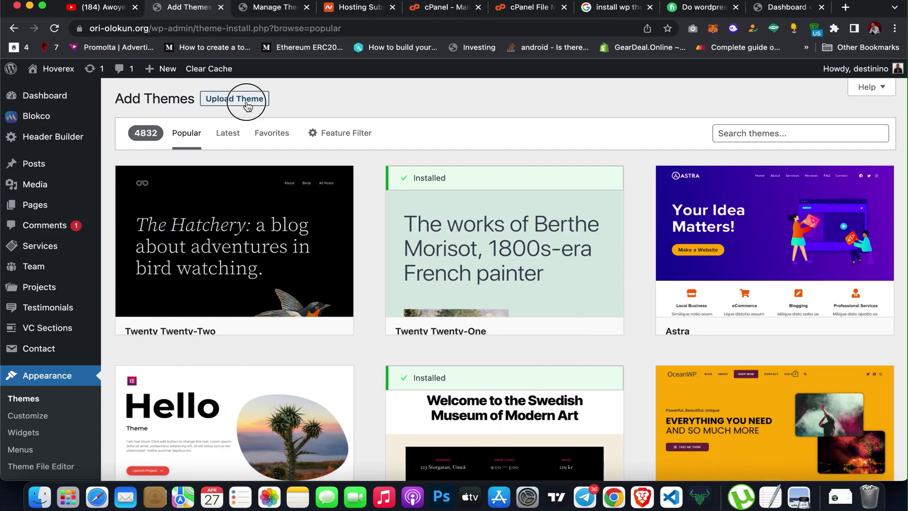
click(247, 105)
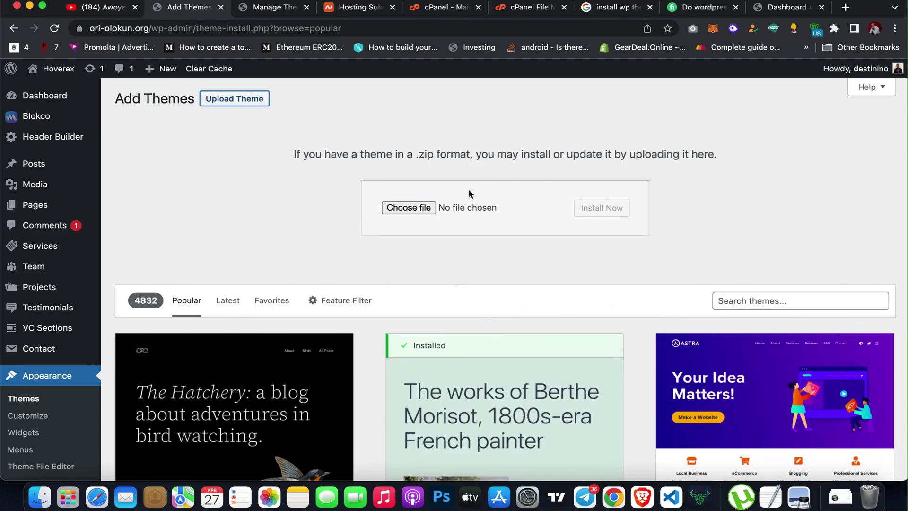
click(416, 209)
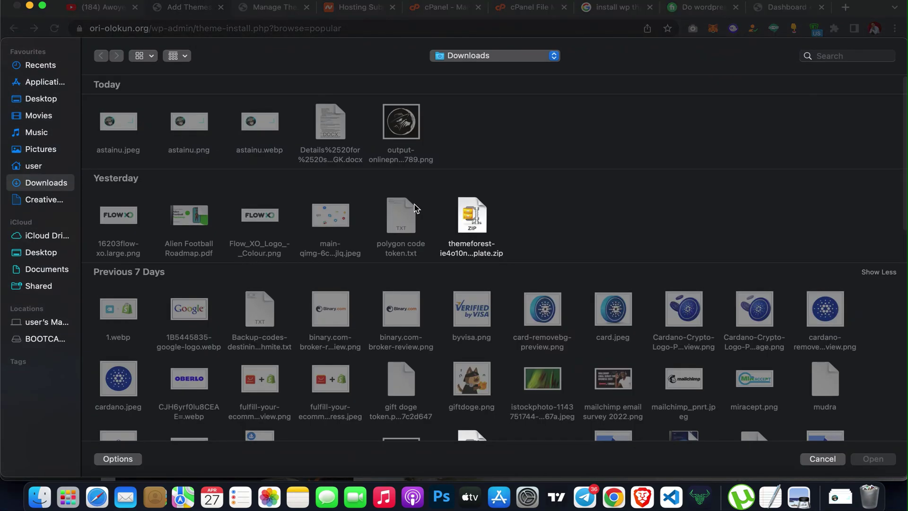
click(473, 221)
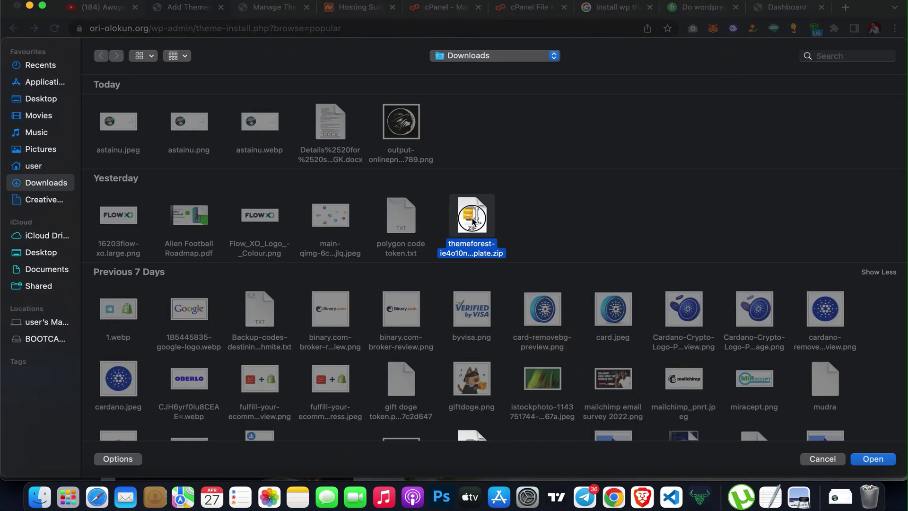
click(869, 460)
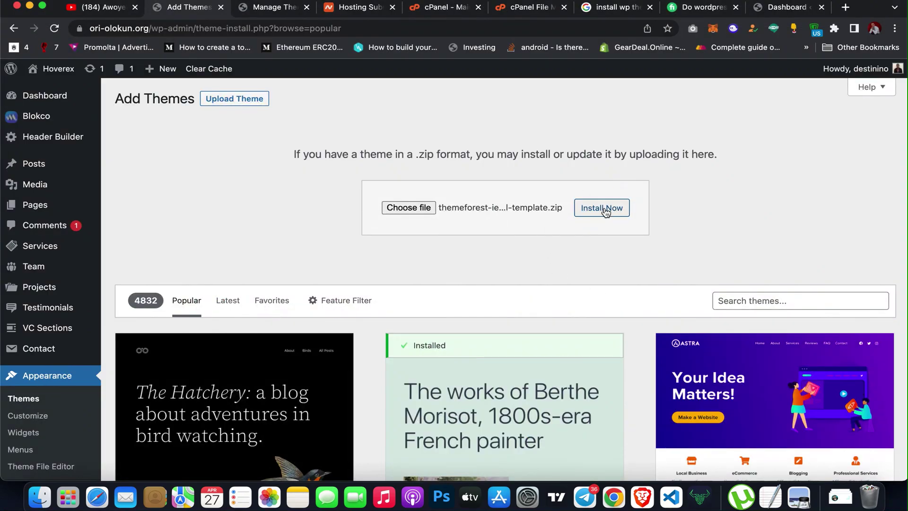
click(600, 213)
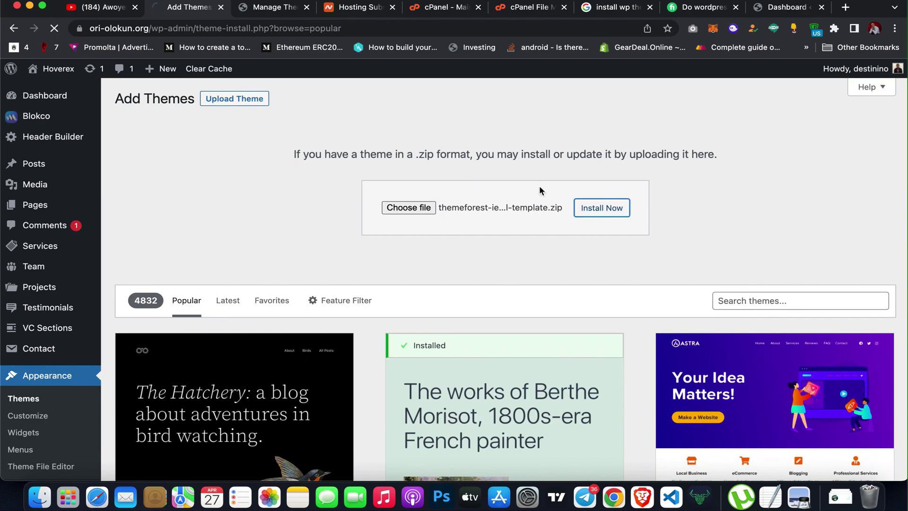
- Close the Add Themes tab to return to the Manage Themes list
click(221, 8)
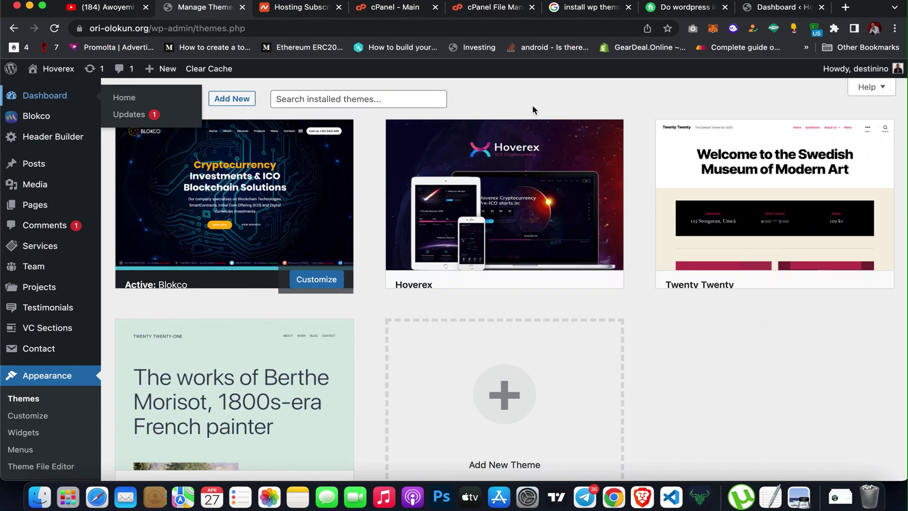
- Open cPanel from the active subscription on the Namecheap Hosting Subscriptions tab
click(289, 10)
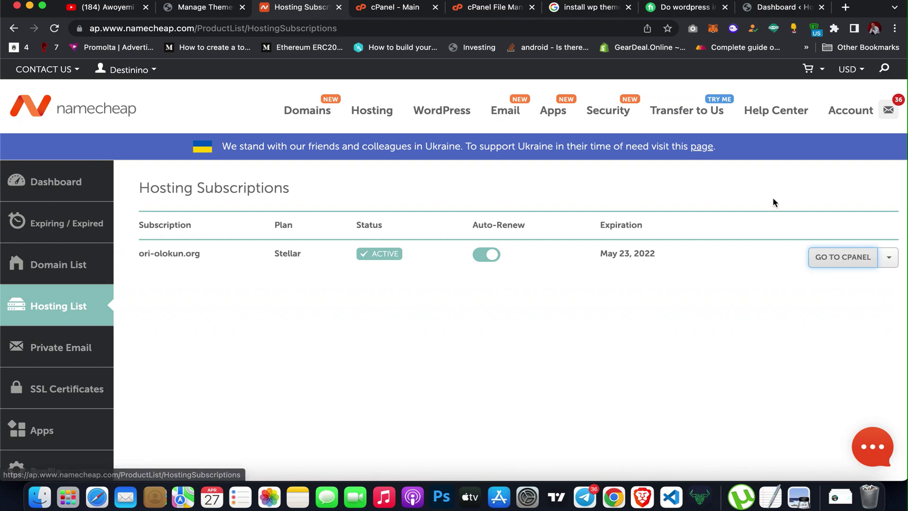
click(854, 259)
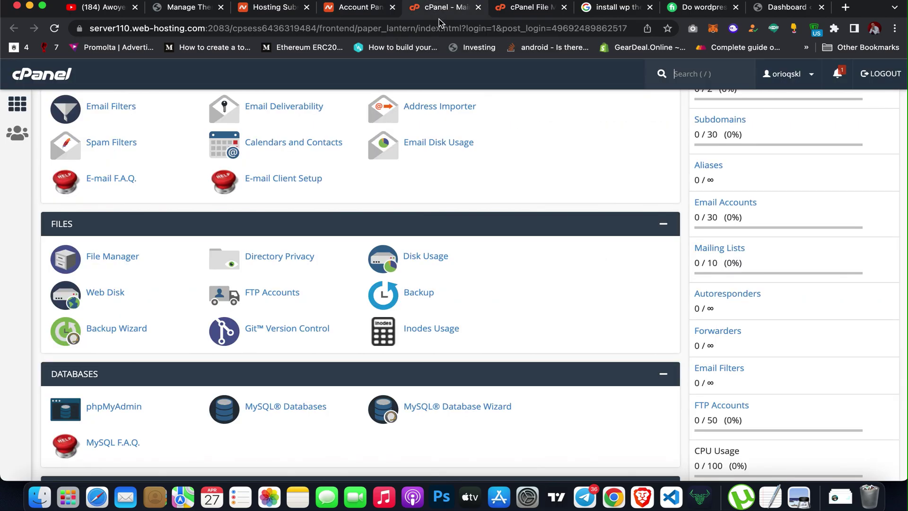
- Open File Manager from cPanel's FILES section to show the home directory
scroll(519, 206, up, 8)
scroll(518, 205, down, 5)
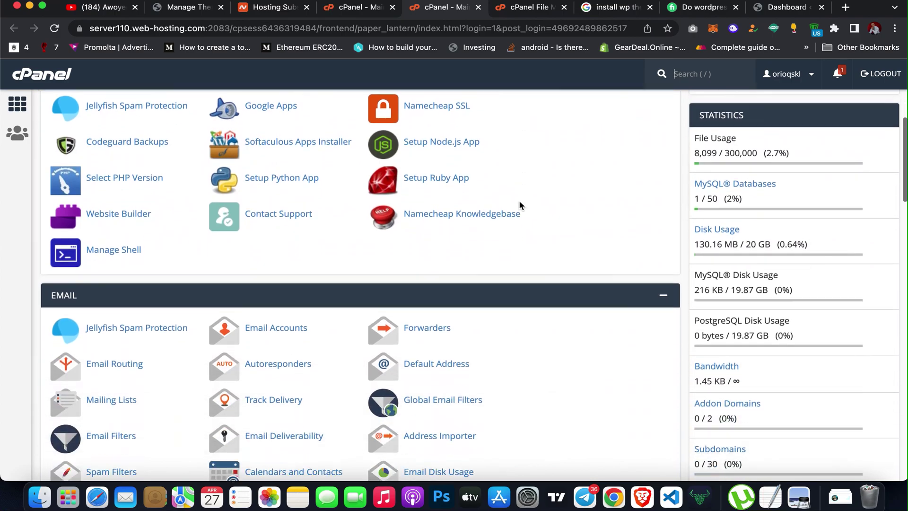
scroll(519, 205, down, 1)
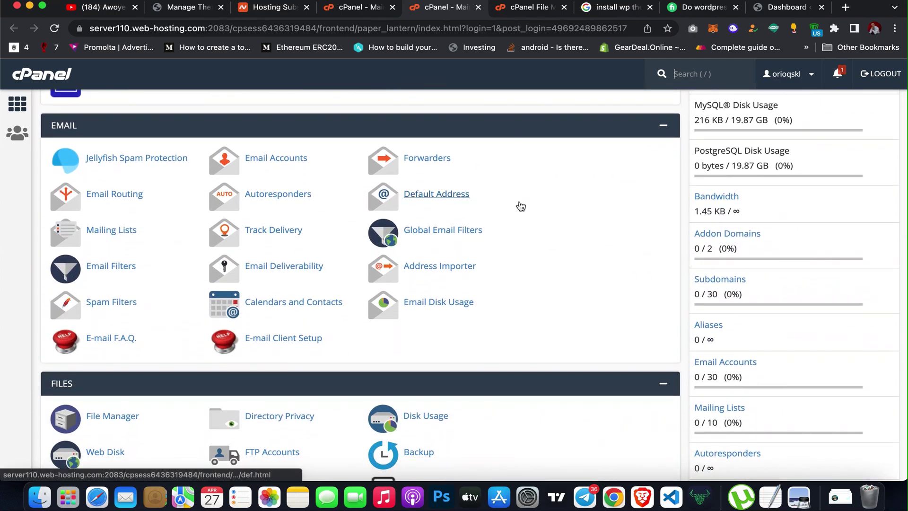
scroll(520, 206, up, 4)
scroll(521, 206, up, 2)
scroll(520, 206, down, 6)
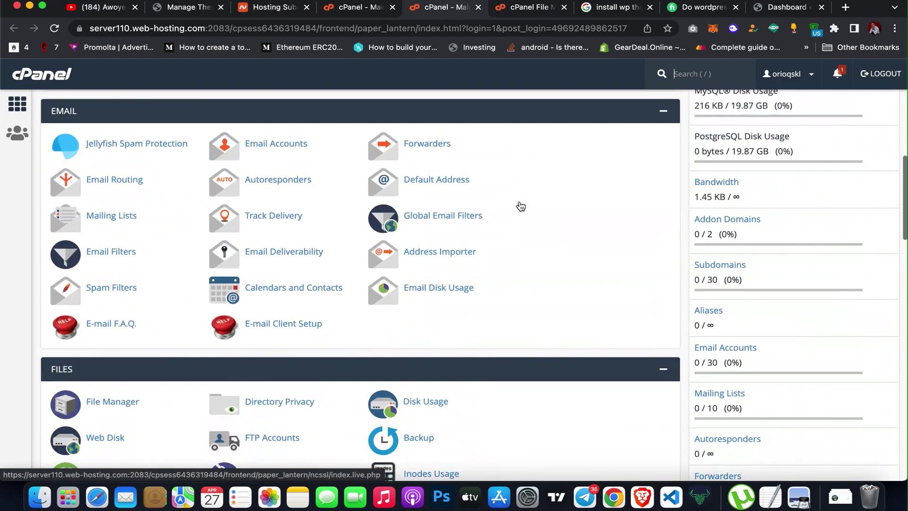
scroll(519, 205, down, 5)
scroll(519, 205, up, 2)
scroll(520, 204, up, 1)
scroll(519, 205, down, 1)
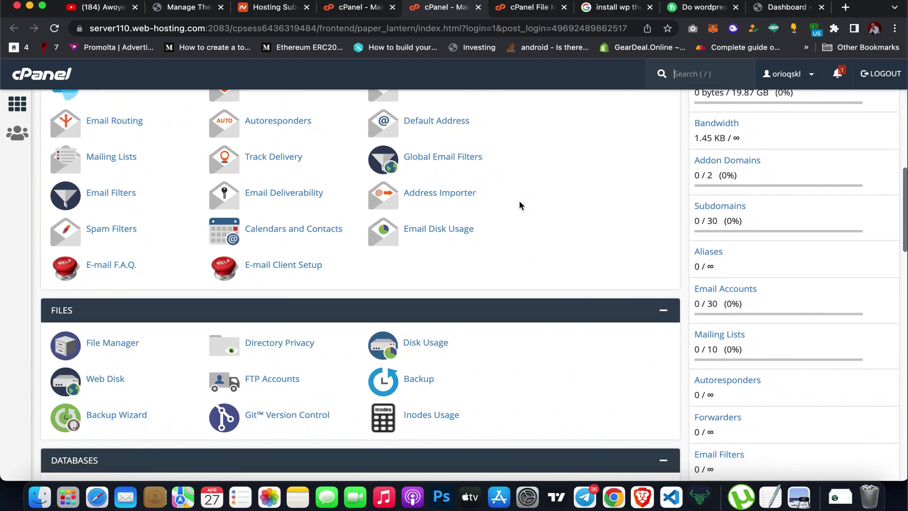
scroll(519, 205, down, 5)
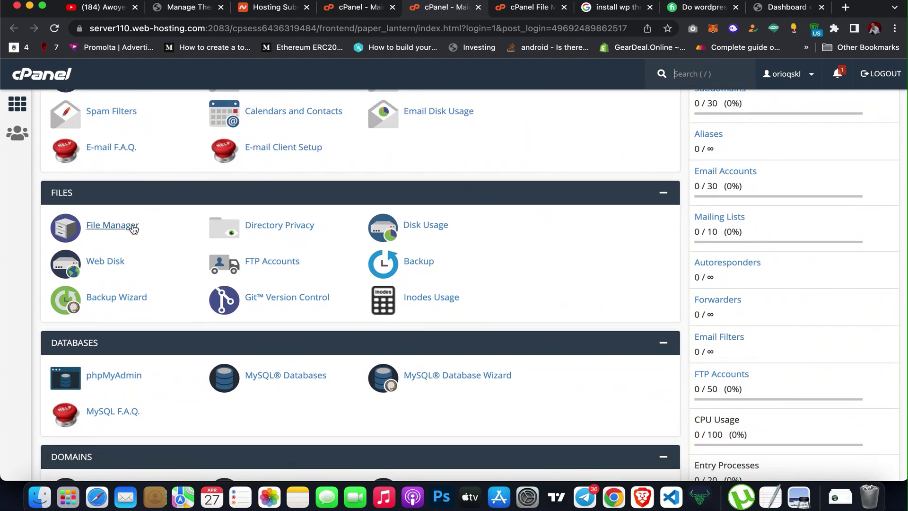
click(133, 228)
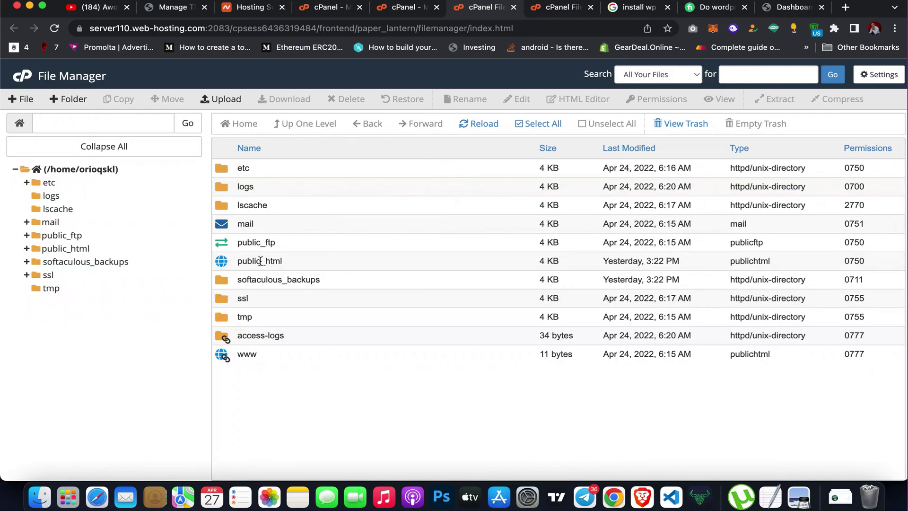
- Navigate into public_html/wp-content/themes in the File Manager
double_click(345, 260)
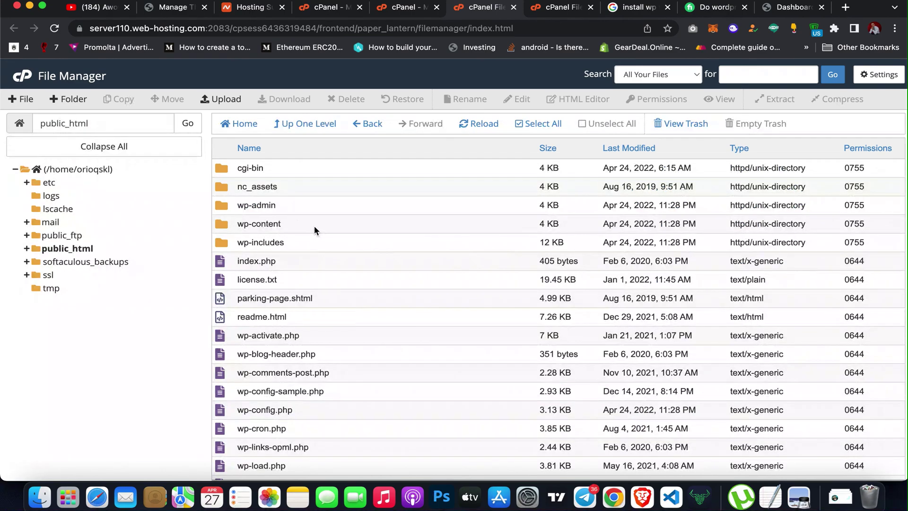
double_click(335, 226)
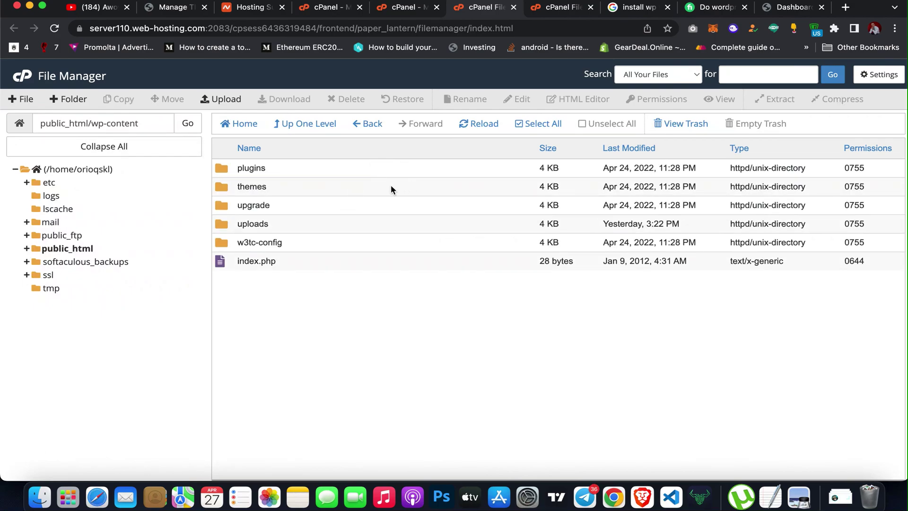
double_click(345, 187)
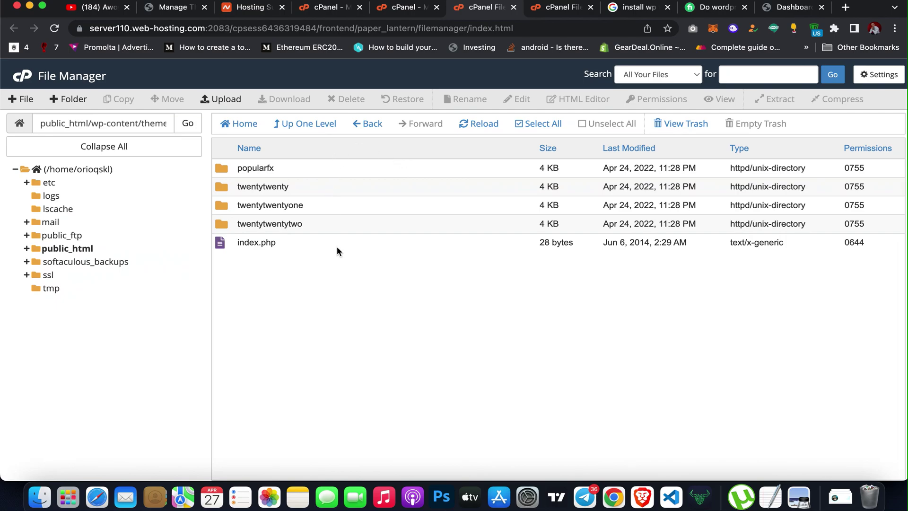
- Upload the themeforest ICO template zip to the themes folder, then return to the listing
click(235, 100)
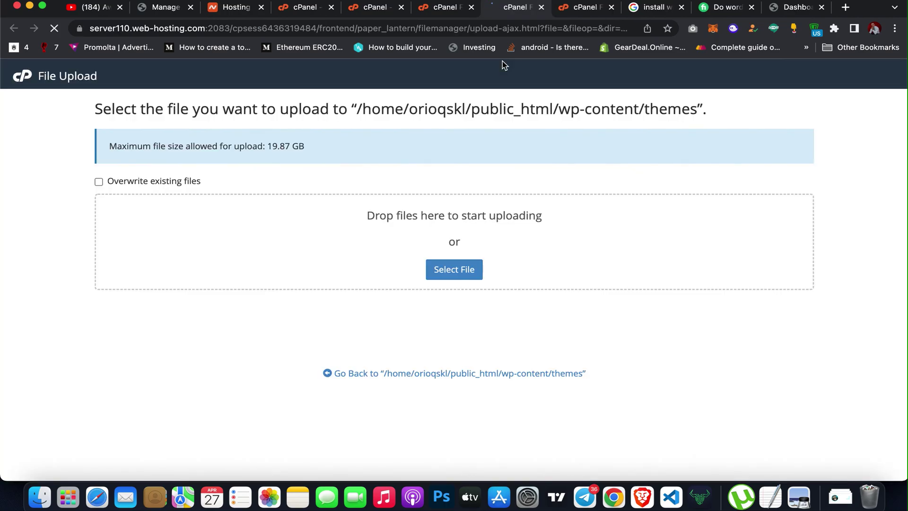
click(460, 270)
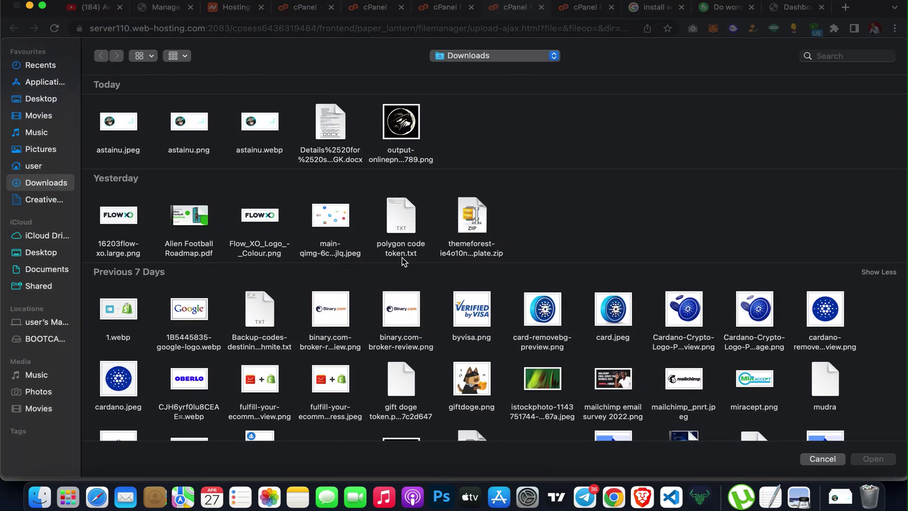
click(469, 218)
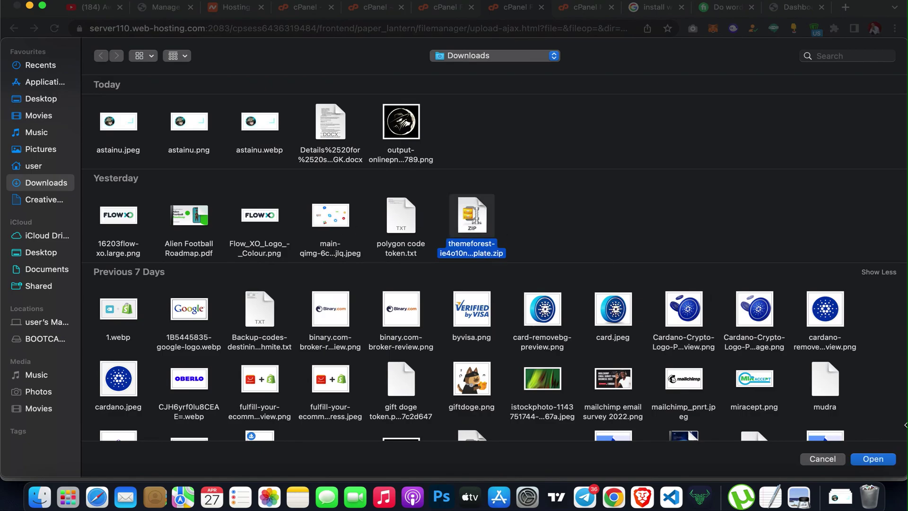
click(872, 458)
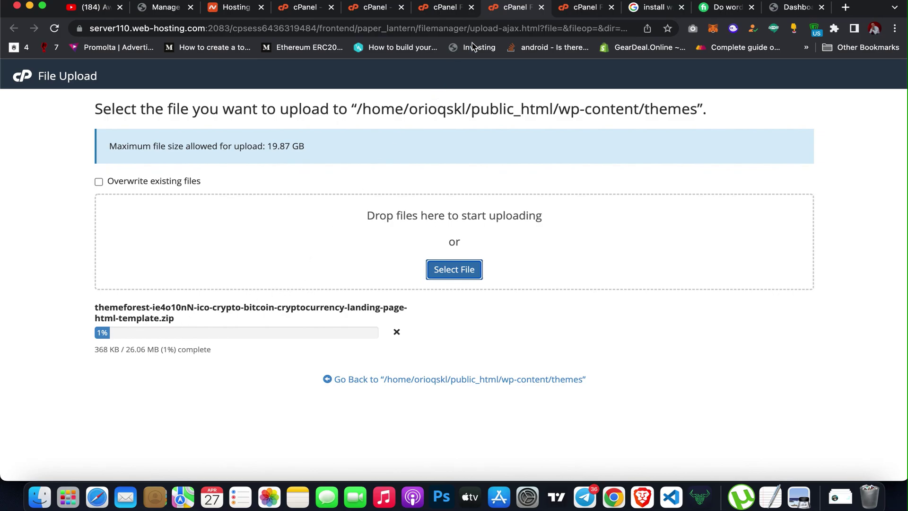
click(458, 5)
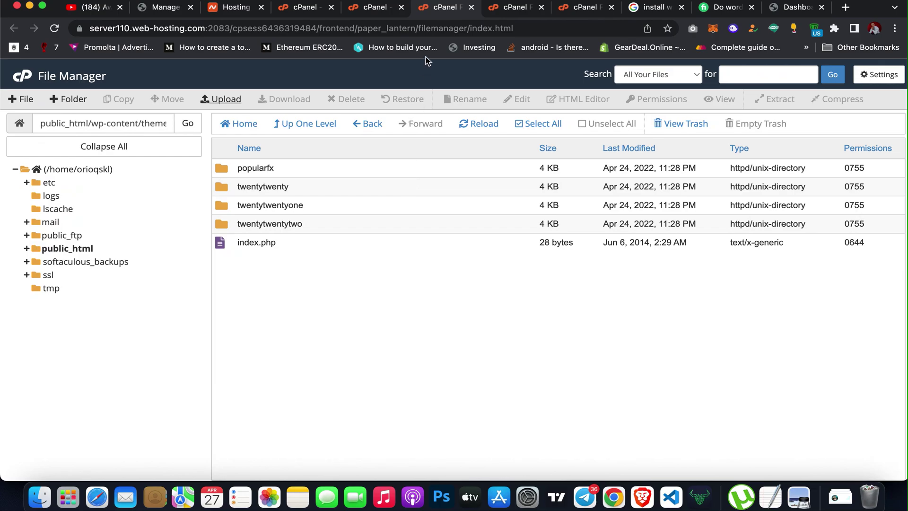
click(163, 8)
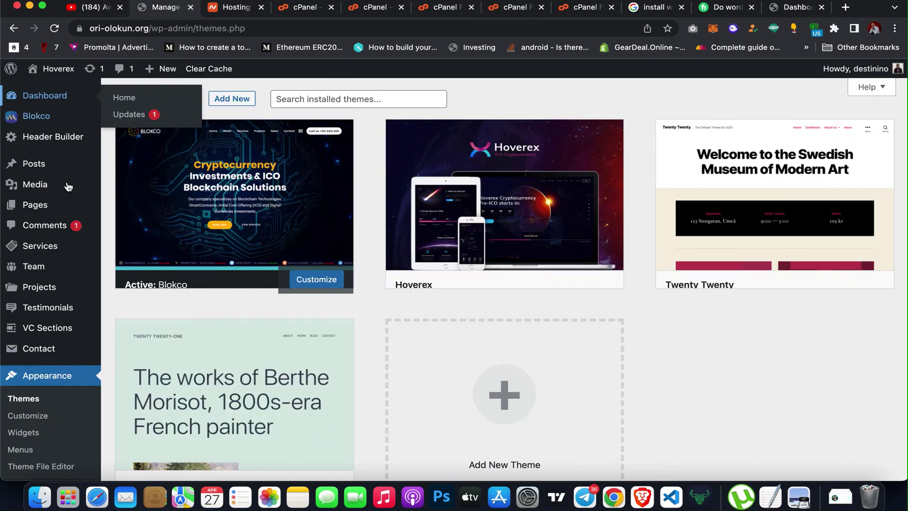